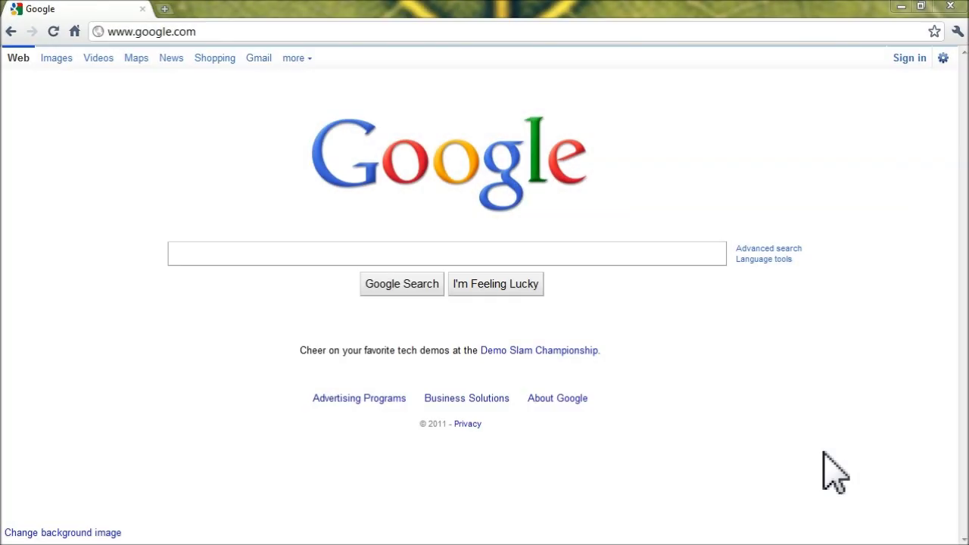
Go to demogator.hostgator.com/cpanel in Chrome to reach the cPanel 11 login page.
left_click(251, 32)
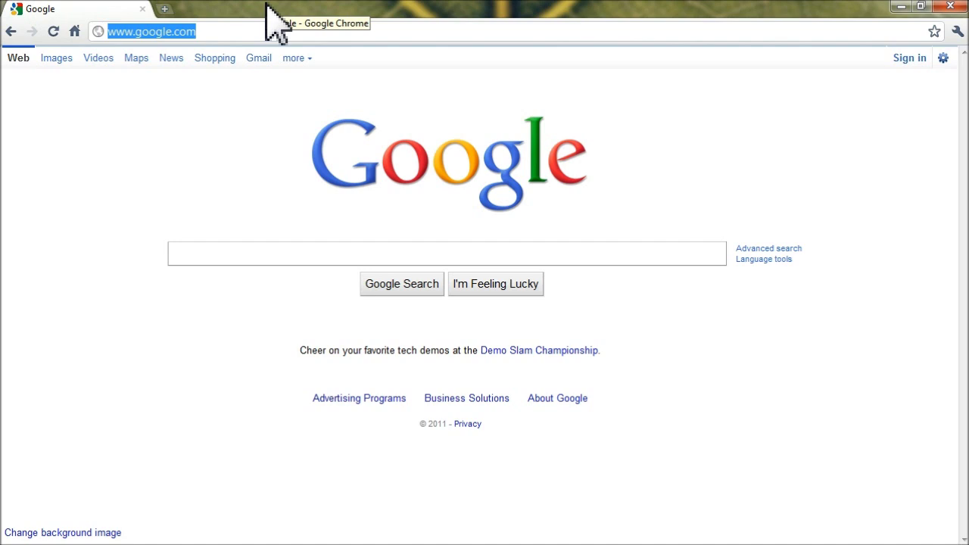
type("demogator.hostgator.com/cpanel")
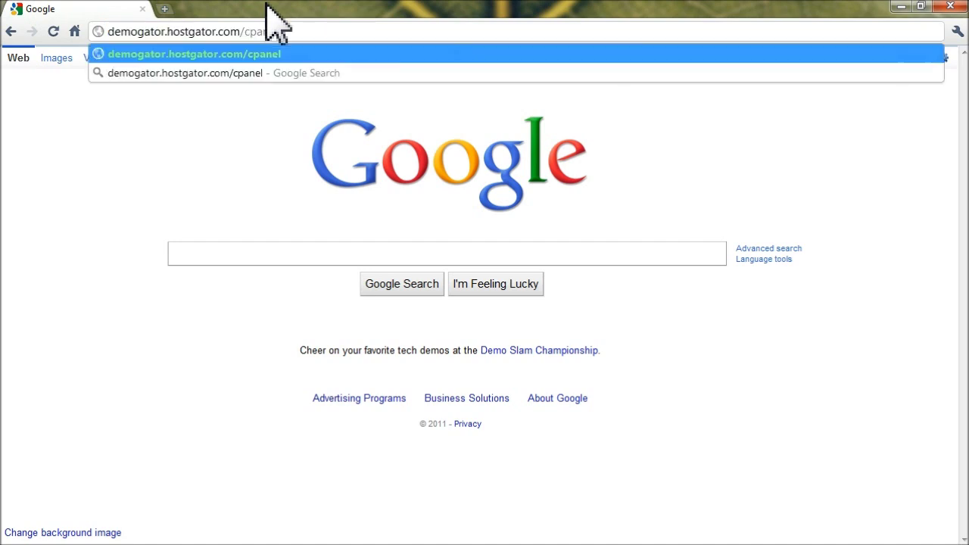
key("Return")
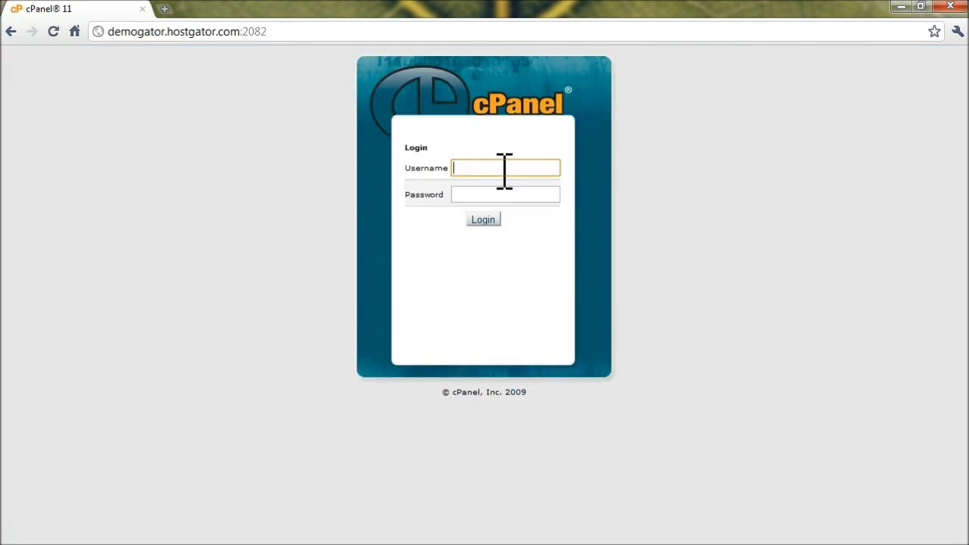
Sign in to HostGator cPanel with the account username and password.
key("Tab")
type("d")
key("Return")
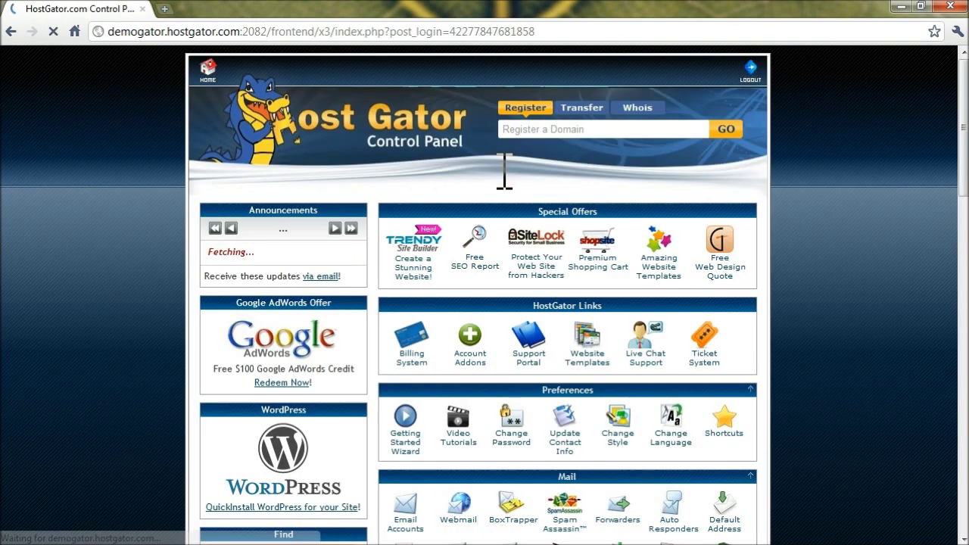
Scroll down to Software/Services and open the QuickInstall installer.
scroll(504, 193, "down", 9)
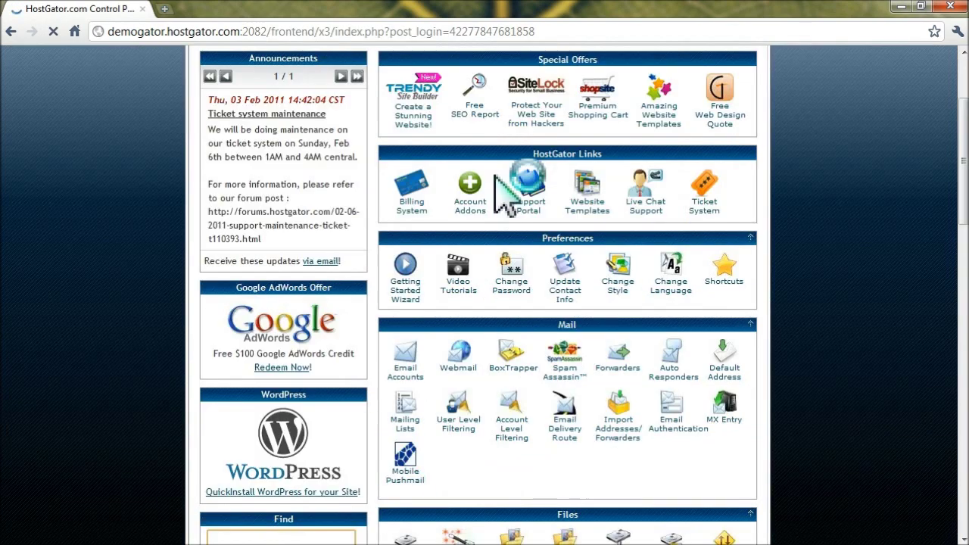
scroll(496, 181, "down", 5)
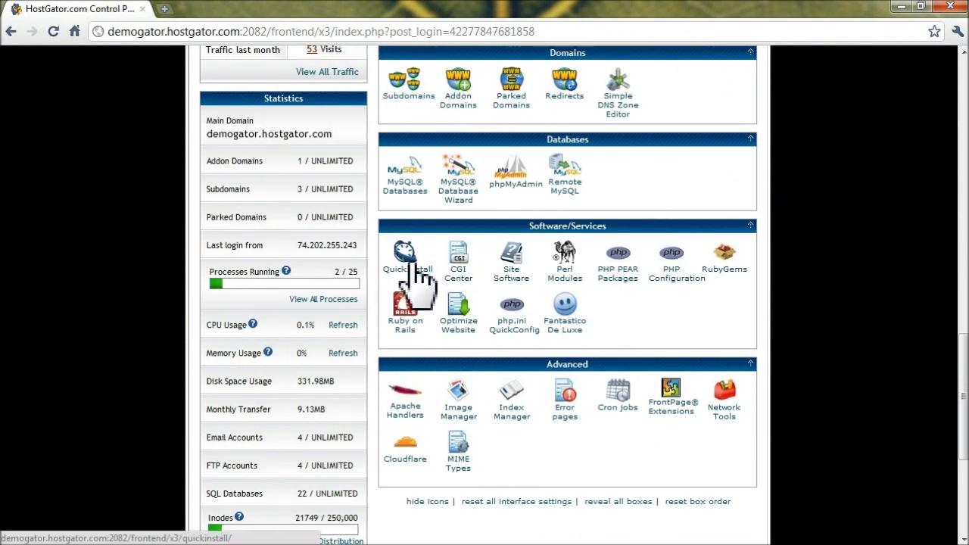
left_click(411, 263)
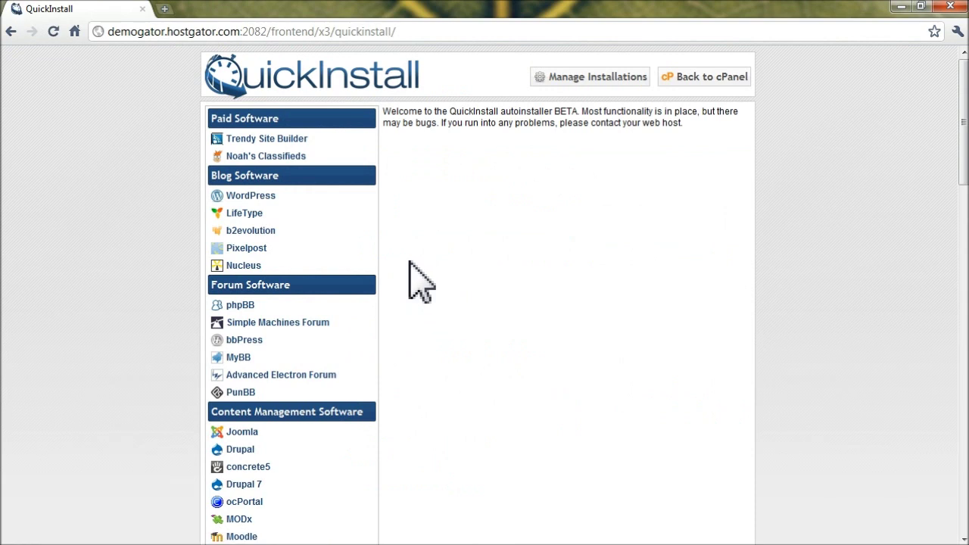
Choose Joomla under Content Management Software and continue to the Install Joomla 1.6 form.
scroll(409, 303, "down", 2)
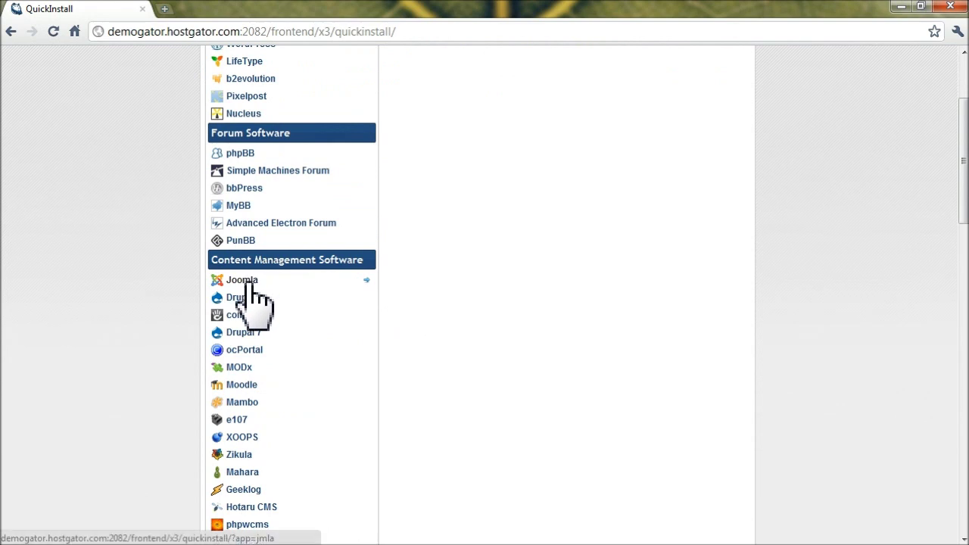
left_click(248, 285)
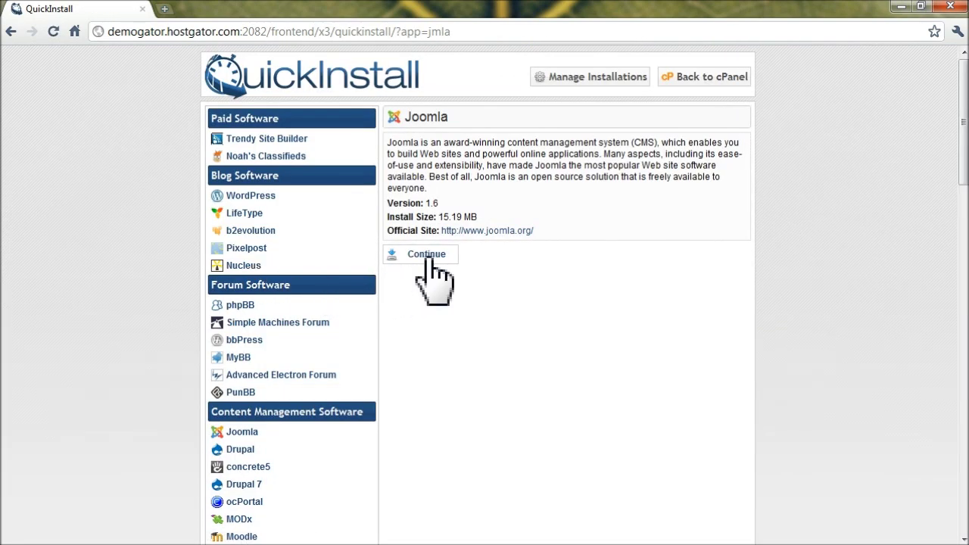
left_click(428, 256)
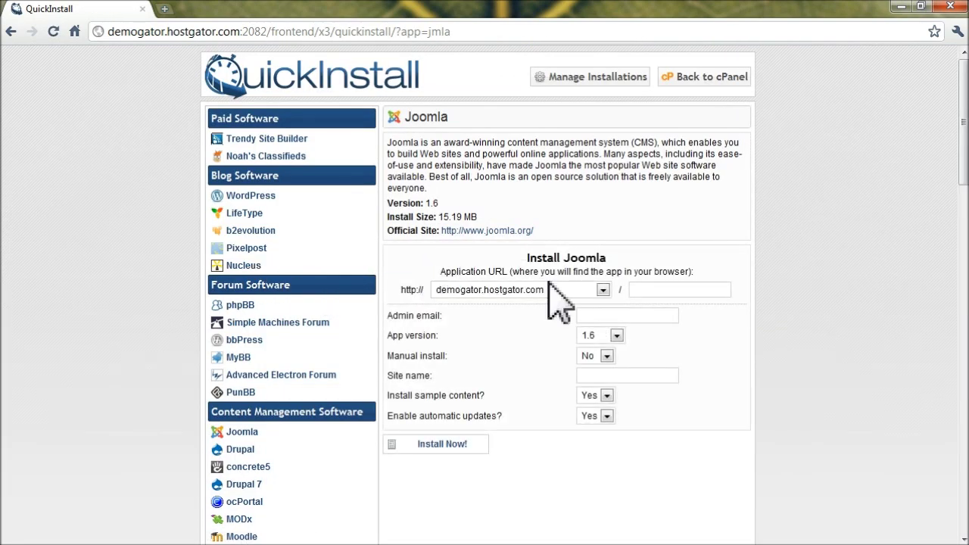
Fill the Joomla form: path myjoomla, an admin email, site name My Joomla Demo, sample content No.
left_click(649, 290)
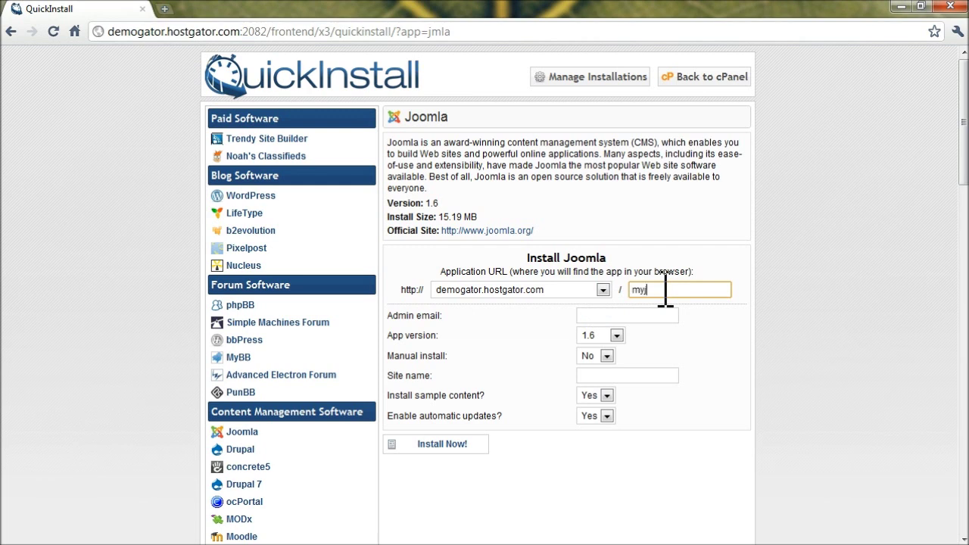
left_click(660, 320)
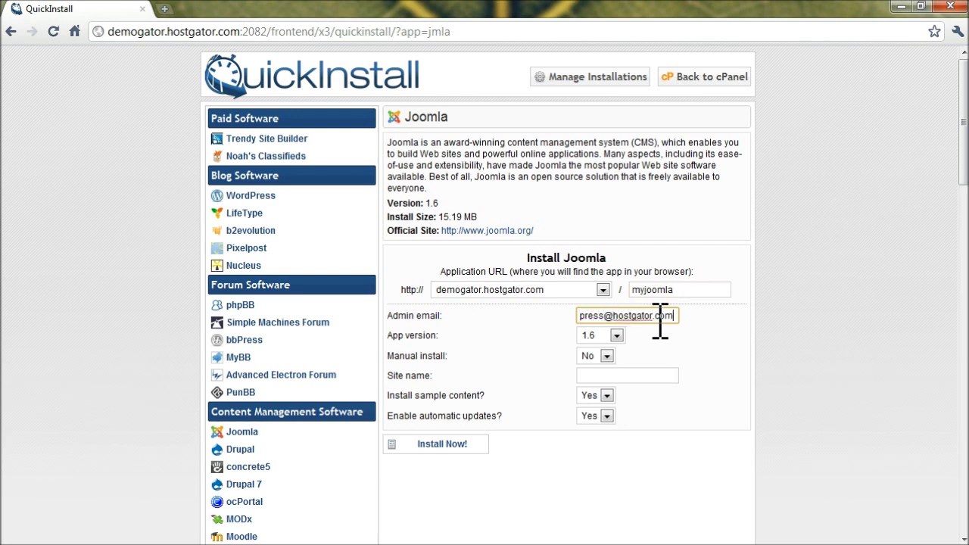
left_click(680, 321)
left_click(678, 318)
left_click(604, 377)
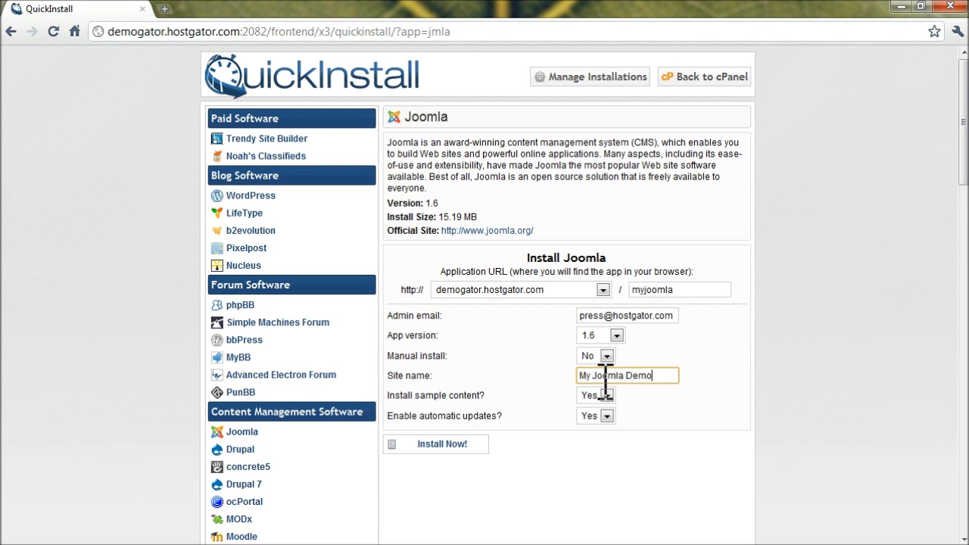
left_click(603, 396)
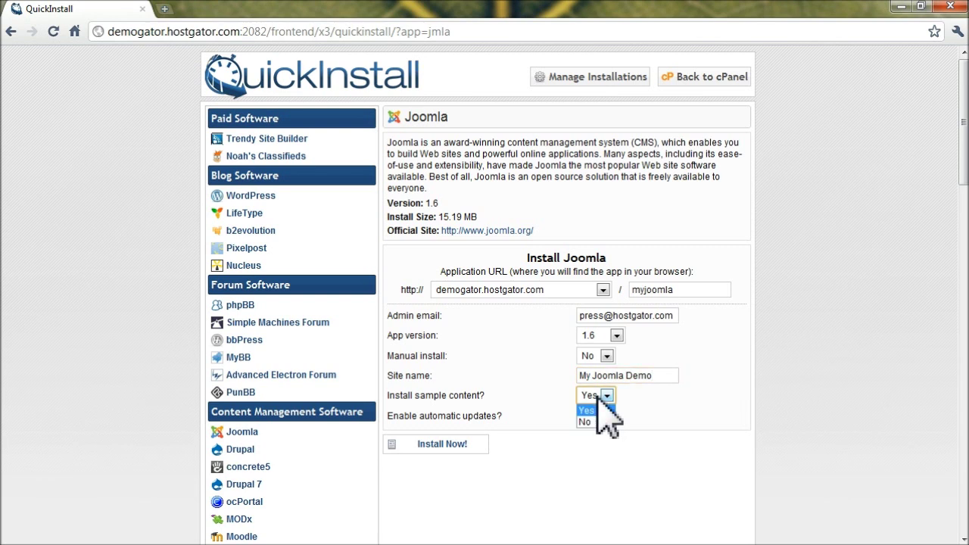
left_click(600, 422)
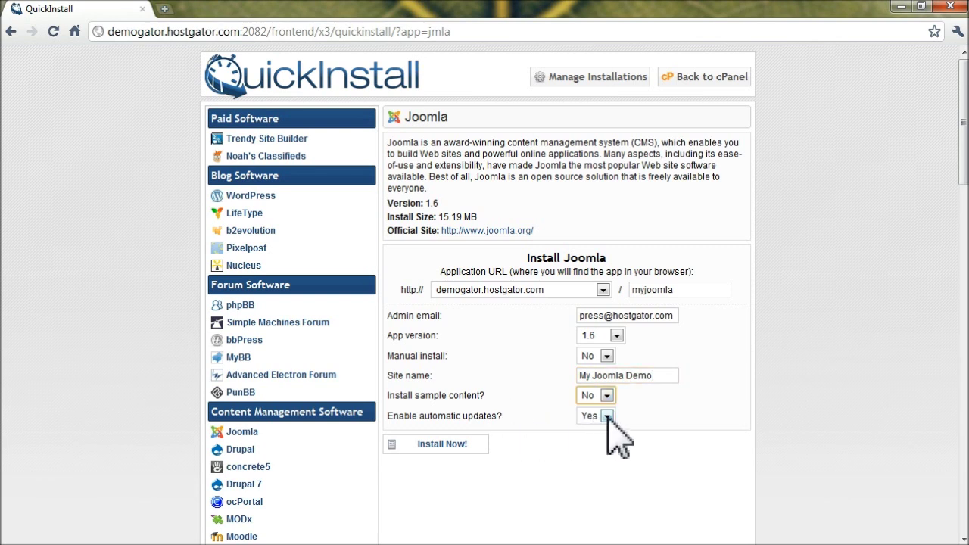
Run Install Now! and let the Joomla installation progress to 100%.
left_click(454, 444)
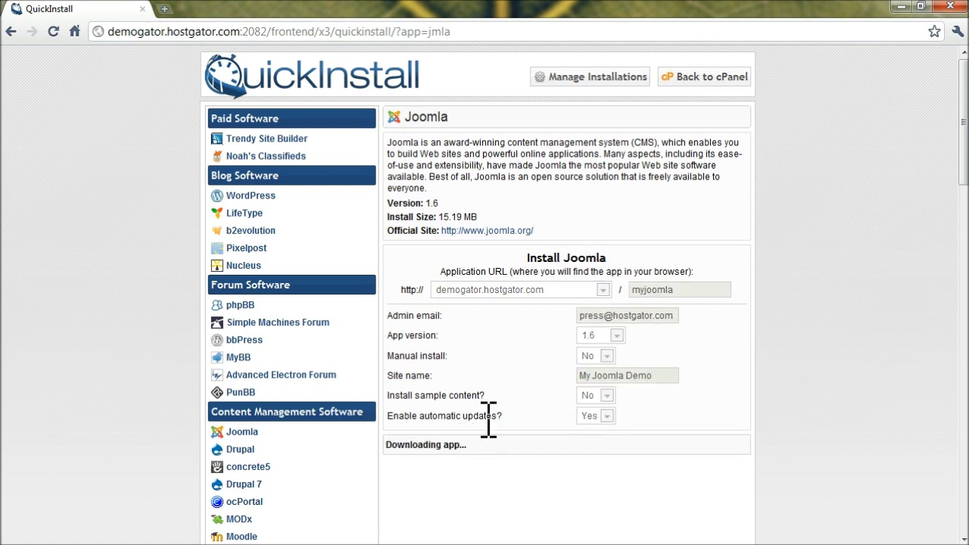
scroll(498, 462, "down", 1)
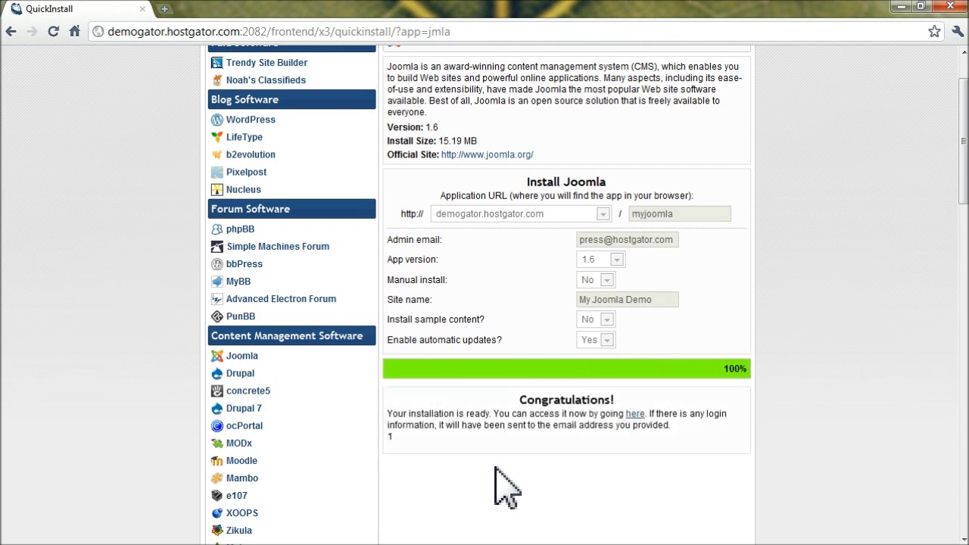
Follow the 'here' link to open demogator.hostgator.com/myjoomla/ in a new tab and view its home page.
left_click(634, 414)
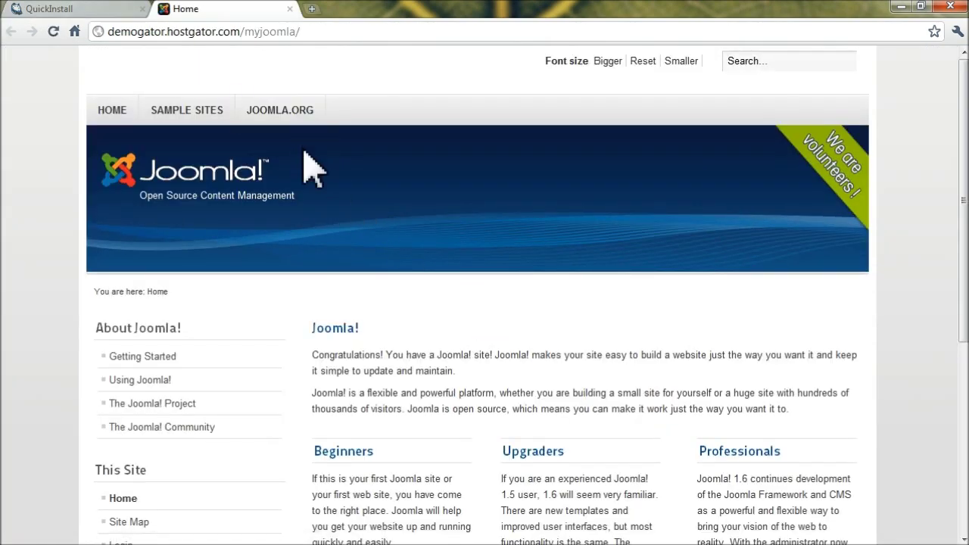
scroll(310, 328, "down", 1)
scroll(310, 318, "up", 1)
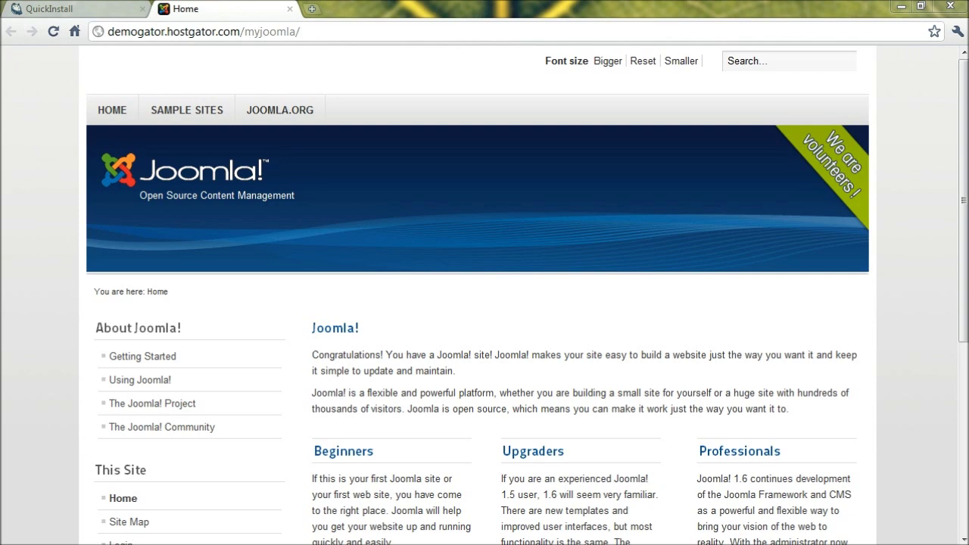
Copy the administrator login link from the Outlook installation email.
left_click_drag(7, 197, 560, 80)
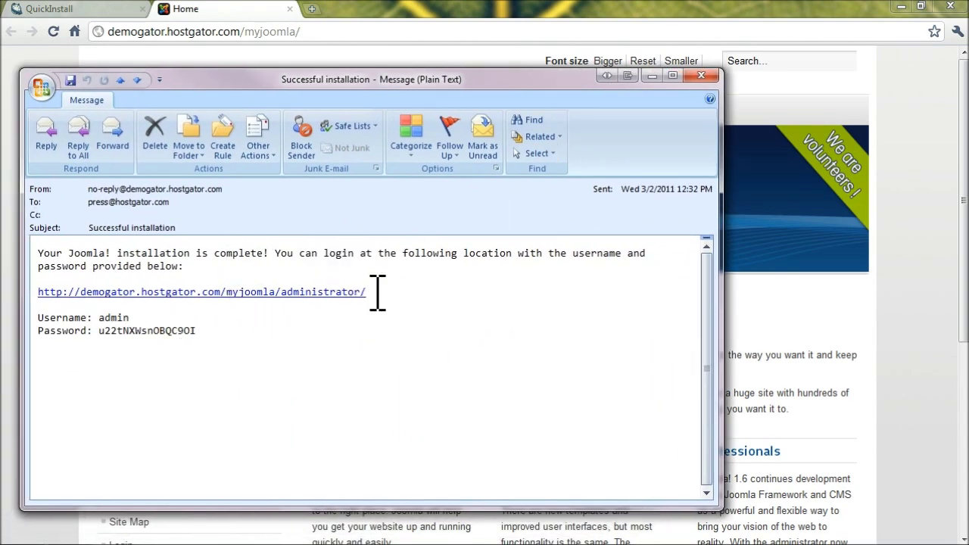
left_click_drag(381, 293, 39, 294)
right_click(46, 295)
left_click(80, 301)
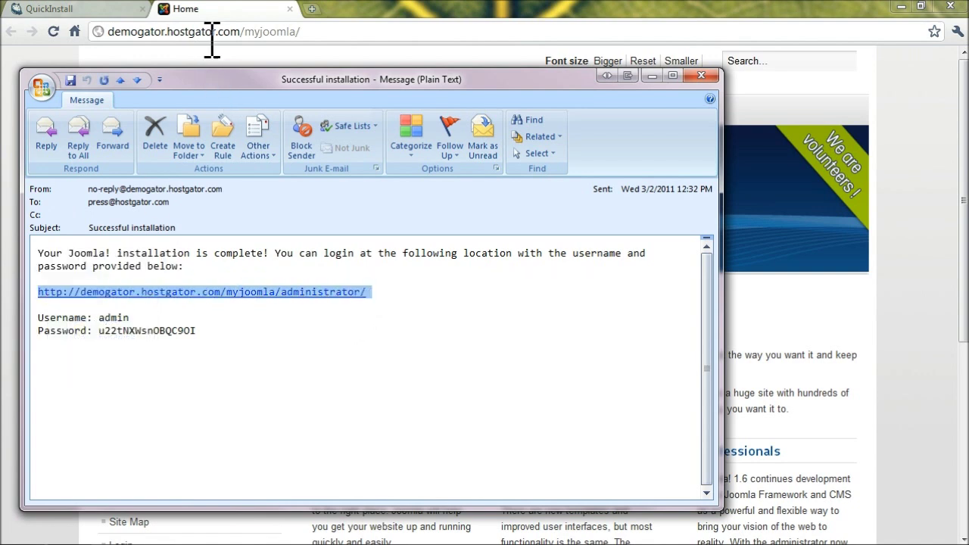
Paste the administrator link into Chrome's address bar and load the Joomla admin login page.
left_click(212, 34)
right_click(212, 34)
left_click(271, 95)
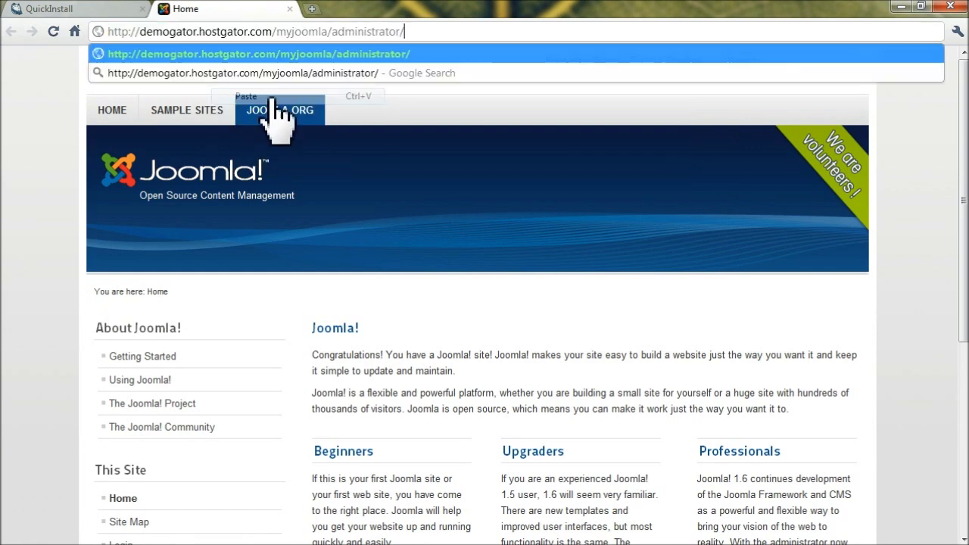
key("Return")
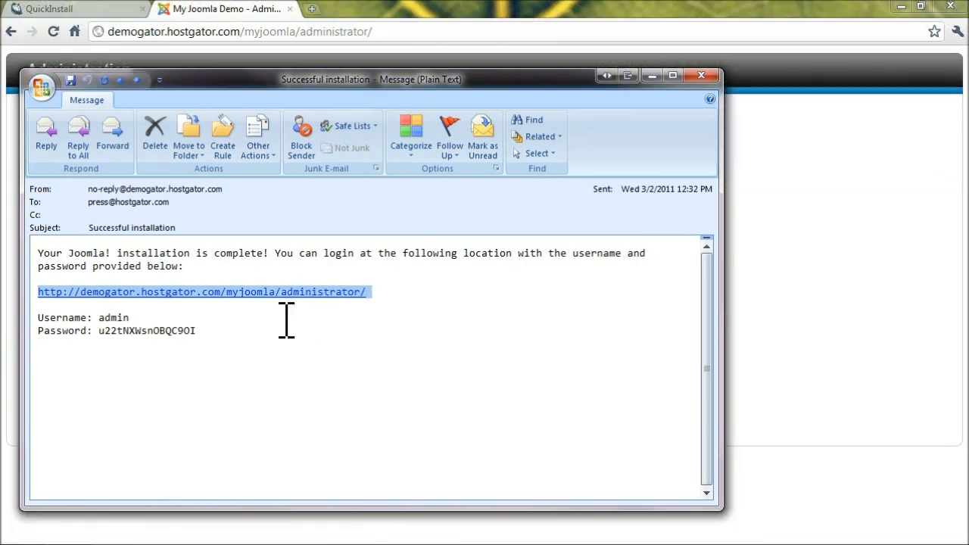
Copy the generated admin password from the installation email.
left_click(286, 321)
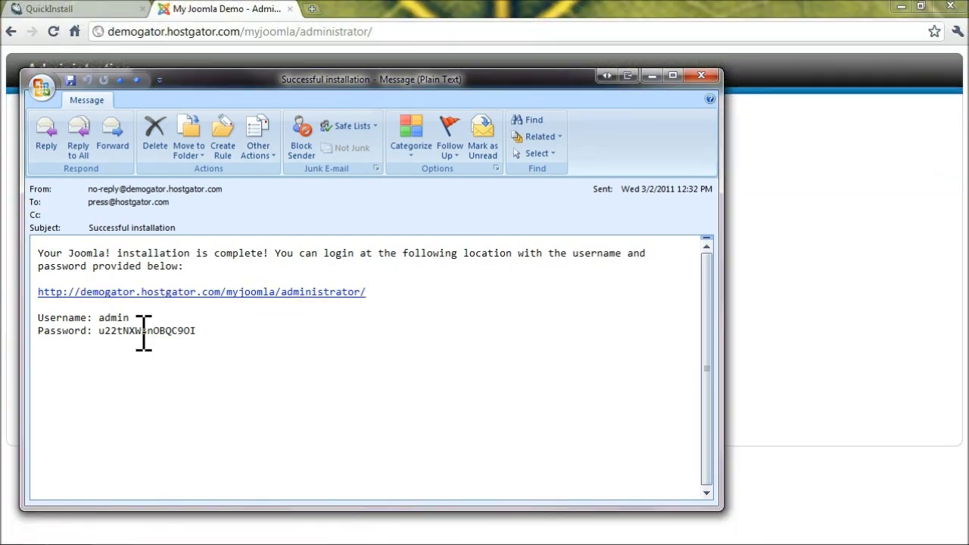
double_click(144, 331)
right_click(144, 331)
left_click(171, 340)
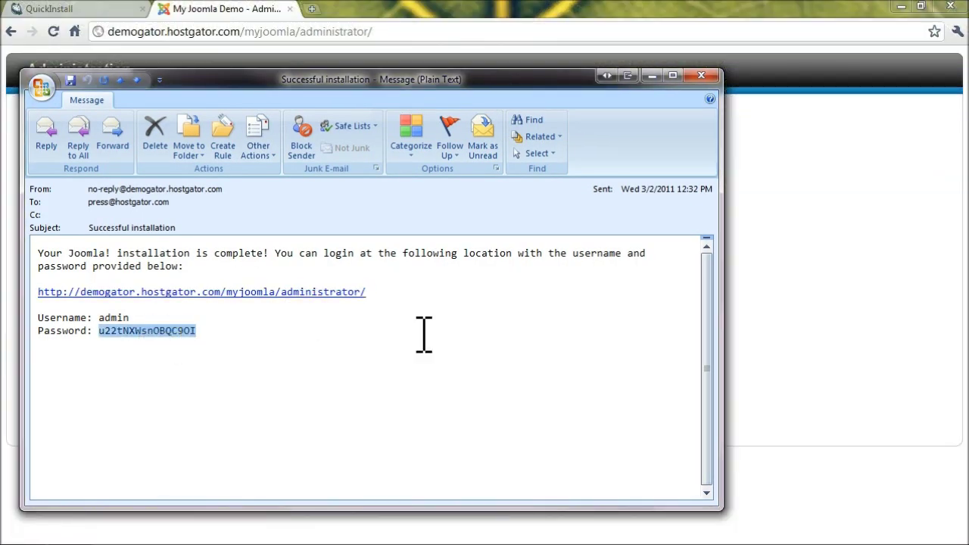
Enter the administrator user name and paste the copied password on the Joomla login page.
left_click(787, 326)
left_click(580, 212)
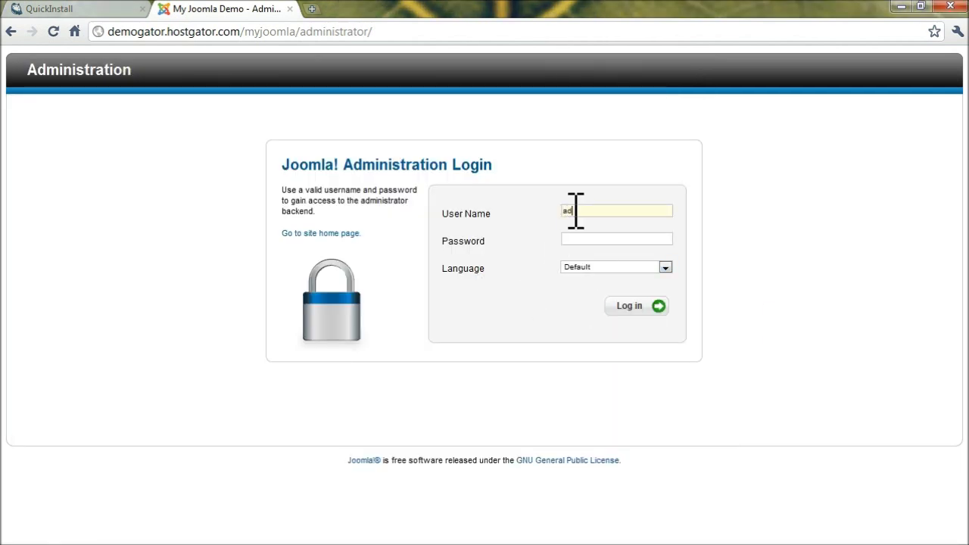
right_click(577, 239)
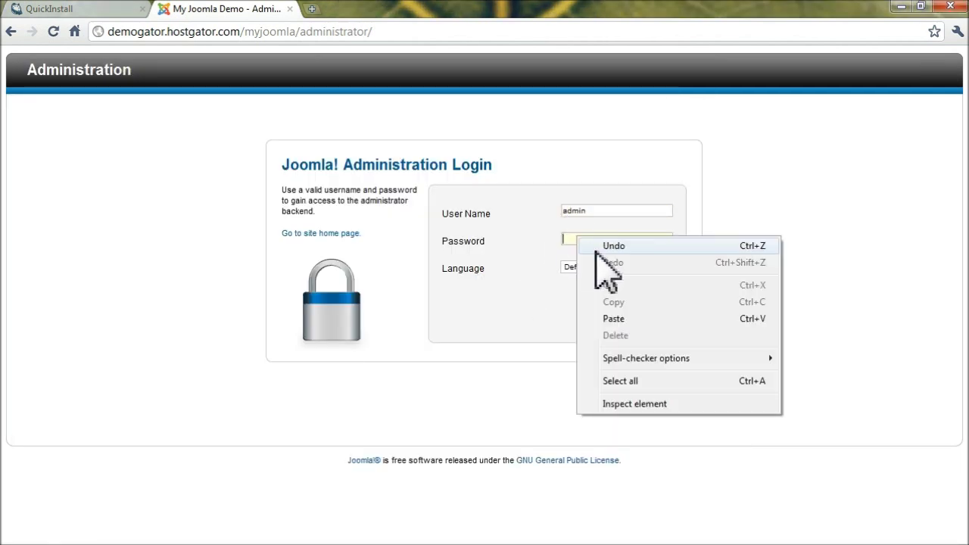
left_click(631, 319)
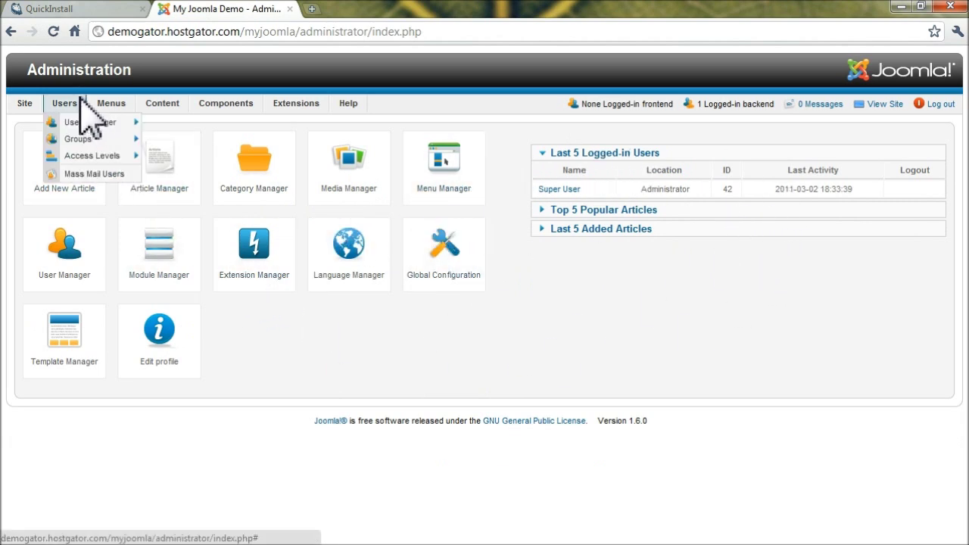
Open the Add New Article form from the Joomla administrator control panel.
mouse_move(66, 104)
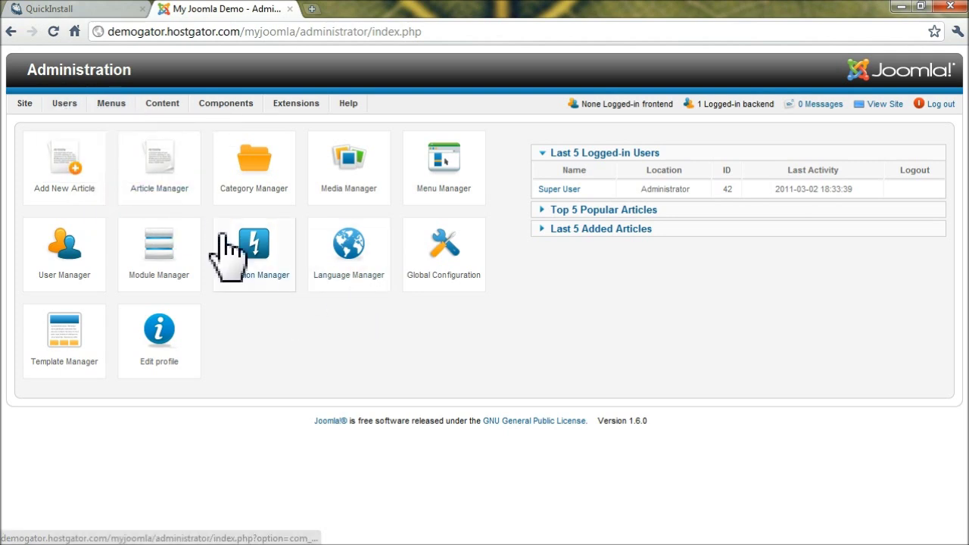
left_click(76, 182)
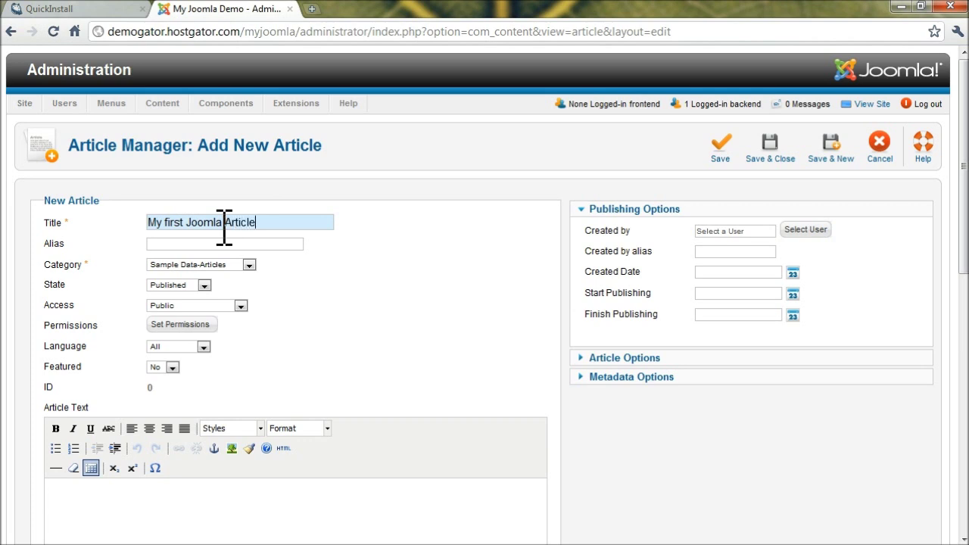
Set Featured to Yes for the article My first Joomla Article.
left_click(226, 245)
left_click(173, 367)
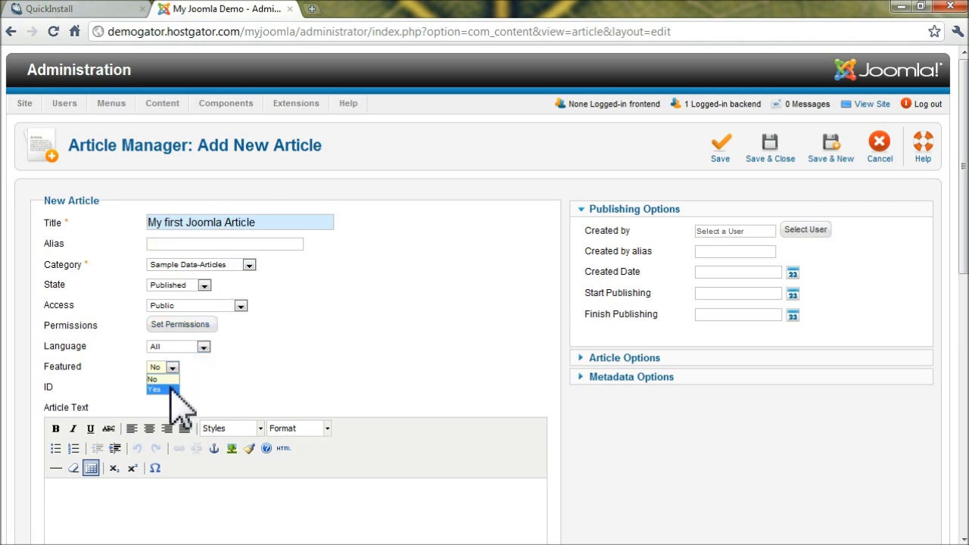
left_click(170, 384)
scroll(255, 387, "down", 1)
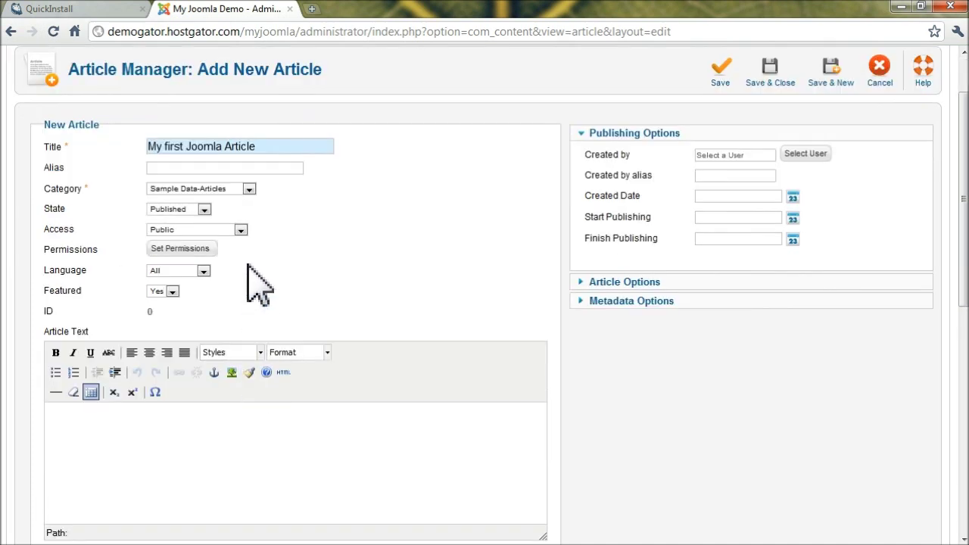
scroll(242, 318, "down", 1)
Look through the Article Options, Metadata and Publishing Options panels, then return to the article body.
left_click(206, 348)
left_click(649, 214)
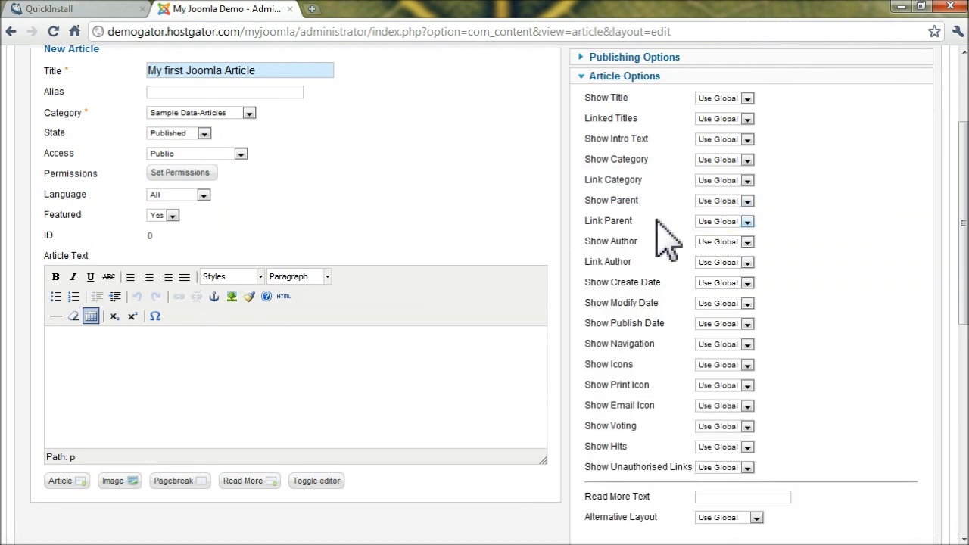
scroll(786, 243, "down", 1)
scroll(788, 268, "down", 1)
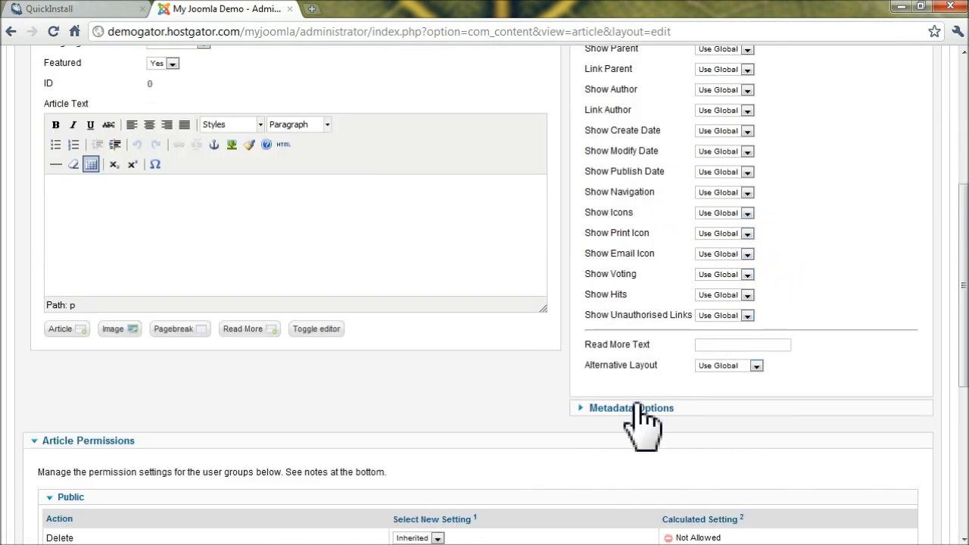
left_click(630, 410)
scroll(671, 320, "up", 3)
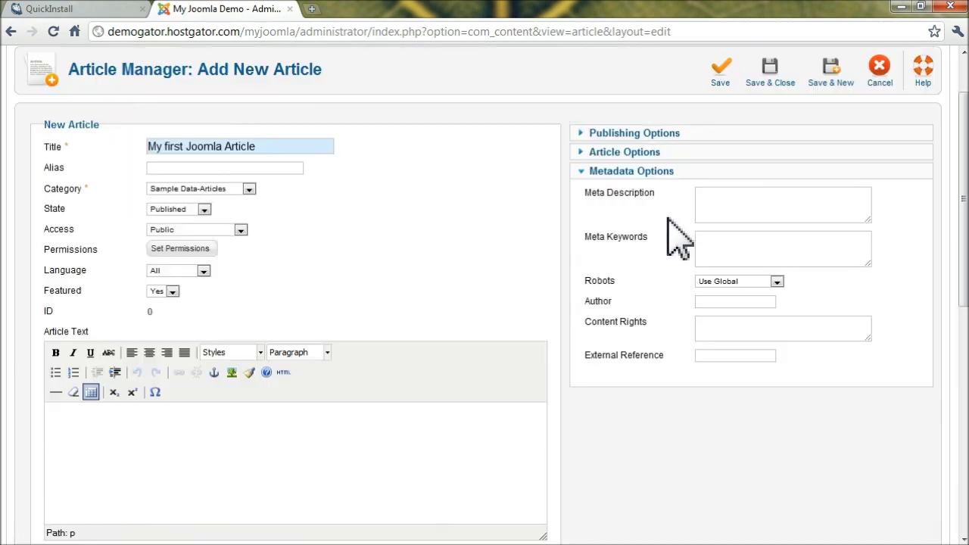
left_click(736, 246)
left_click(644, 133)
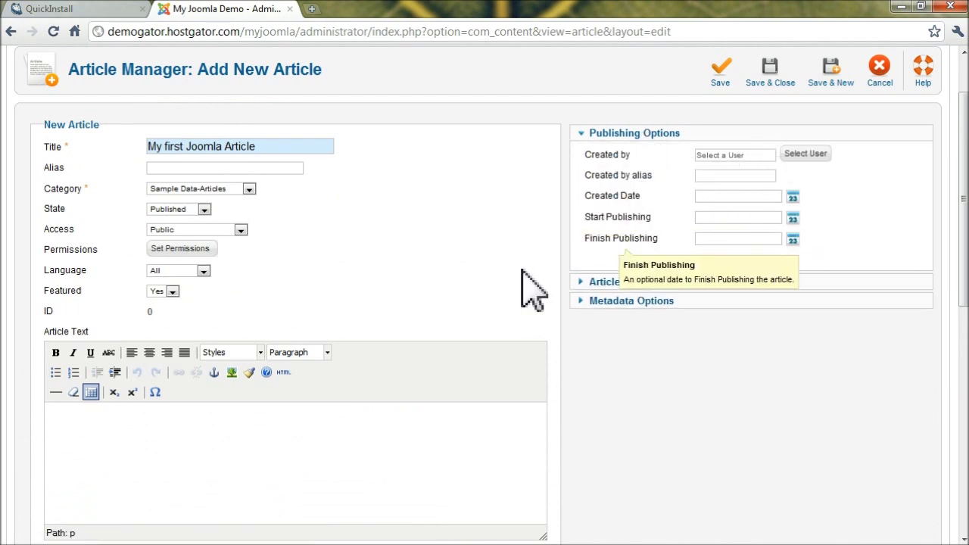
scroll(288, 314, "down", 2)
left_click(221, 384)
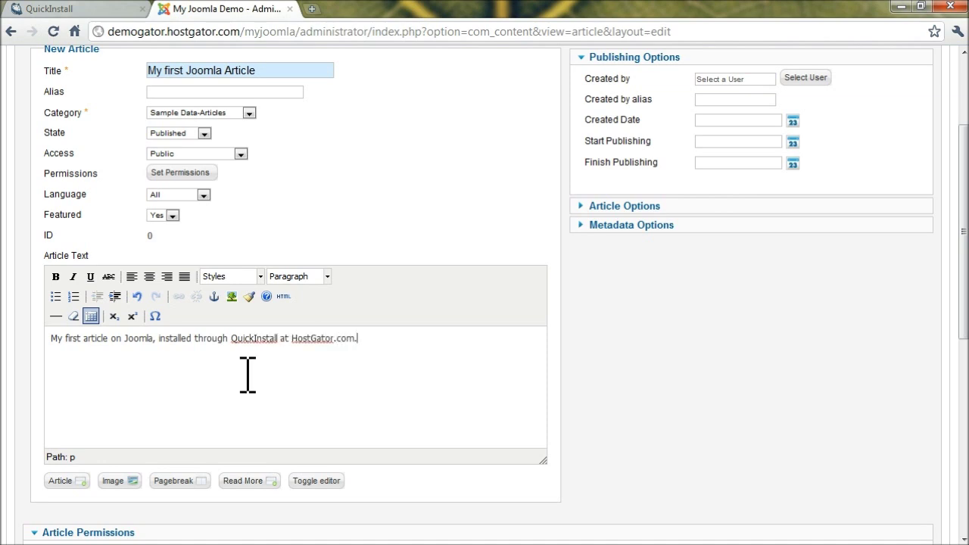
Save and close the article with its QuickInstall body line, returning to the Article Manager list.
scroll(254, 370, "down", 4)
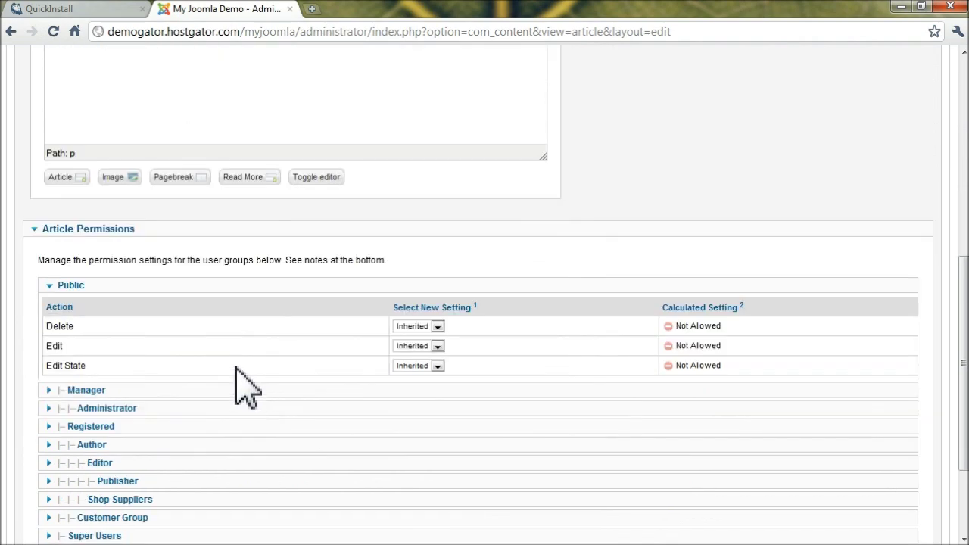
scroll(162, 258, "down", 2)
scroll(280, 356, "up", 2)
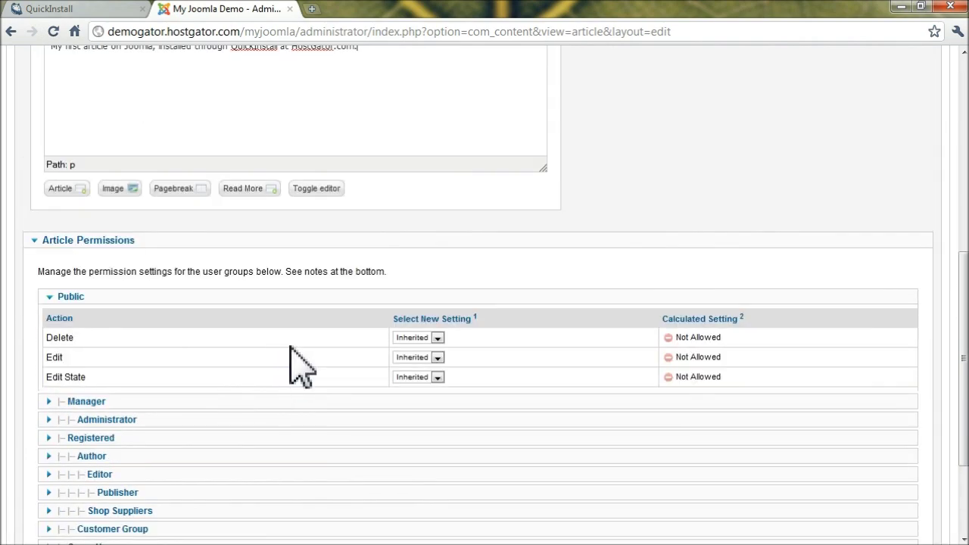
scroll(459, 368, "up", 5)
scroll(455, 346, "down", 3)
scroll(455, 348, "up", 3)
left_click(774, 161)
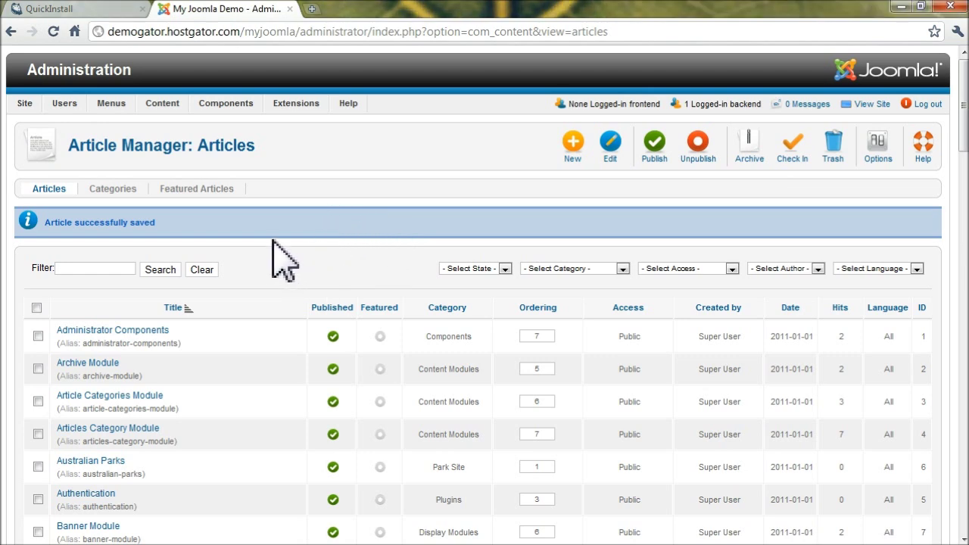
Search the article list for 'first joomkla' to find My first Joomla Article, published and featured, ID 68.
scroll(272, 258, "down", 3)
scroll(141, 159, "up", 2)
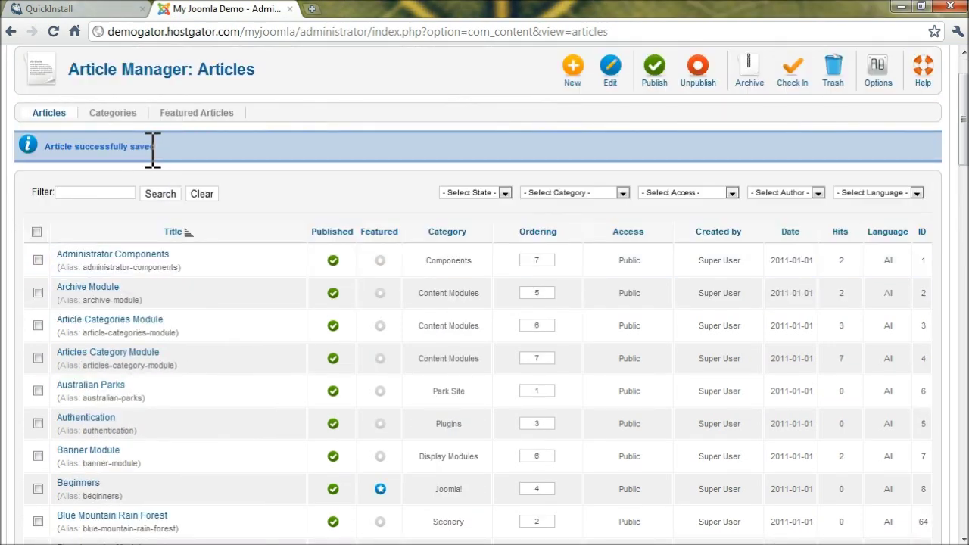
scroll(208, 273, "down", 8)
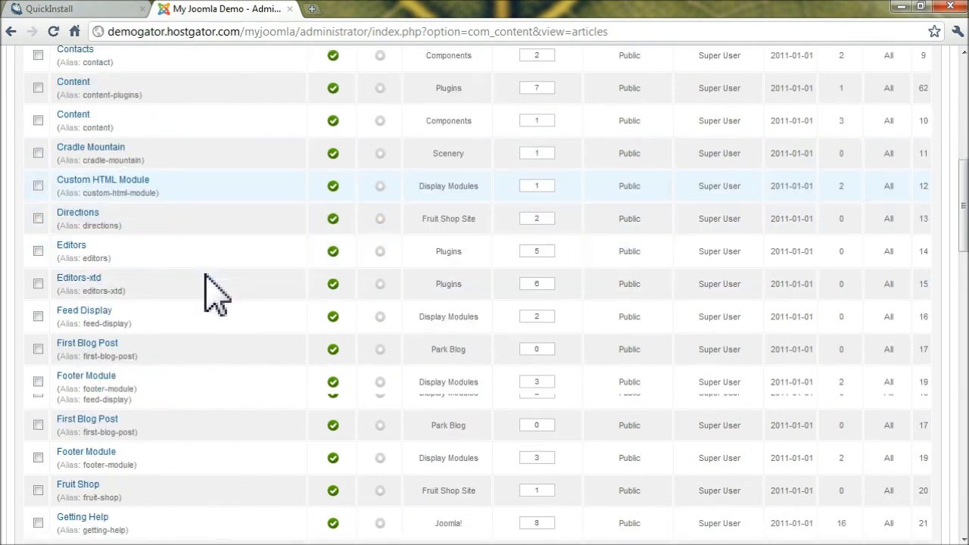
scroll(215, 294, "down", 6)
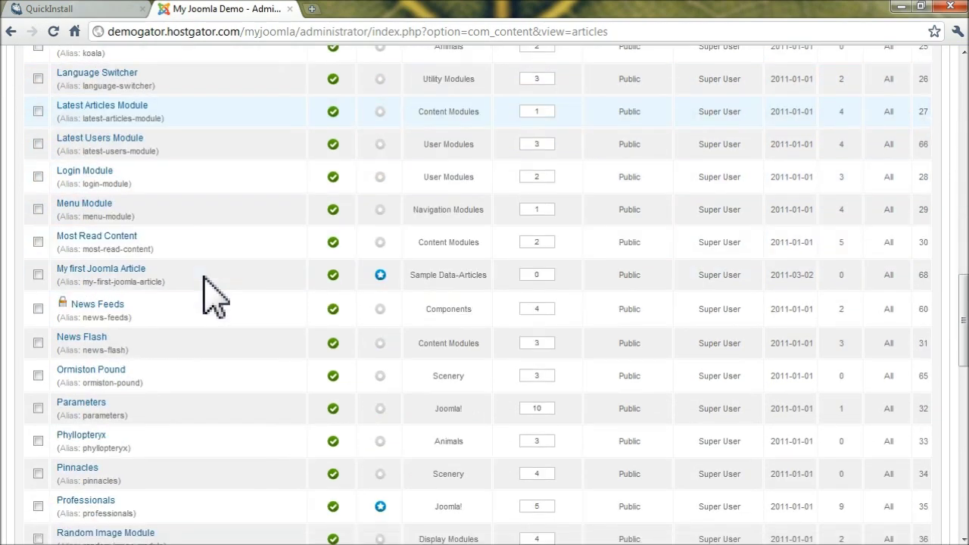
scroll(214, 294, "down", 9)
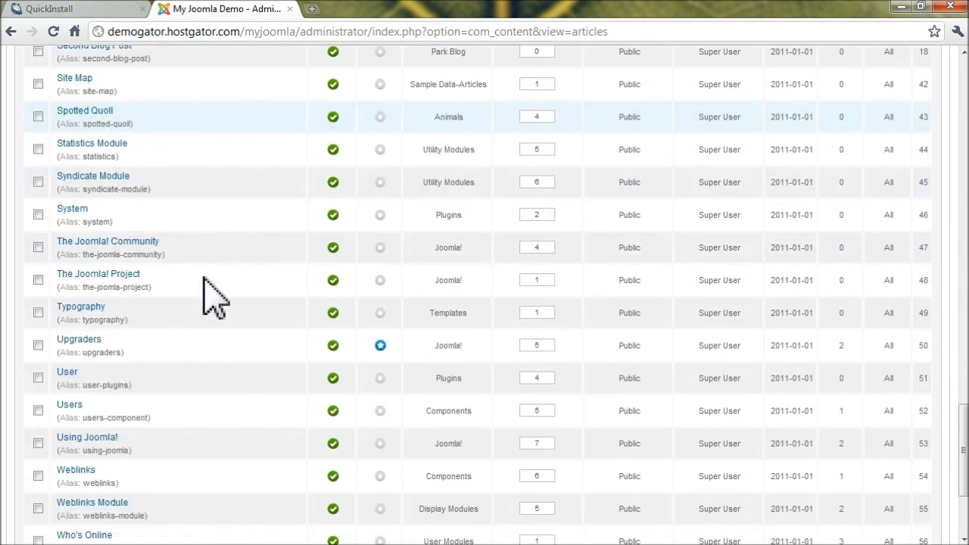
scroll(205, 279, "down", 3)
key("ctrl+f")
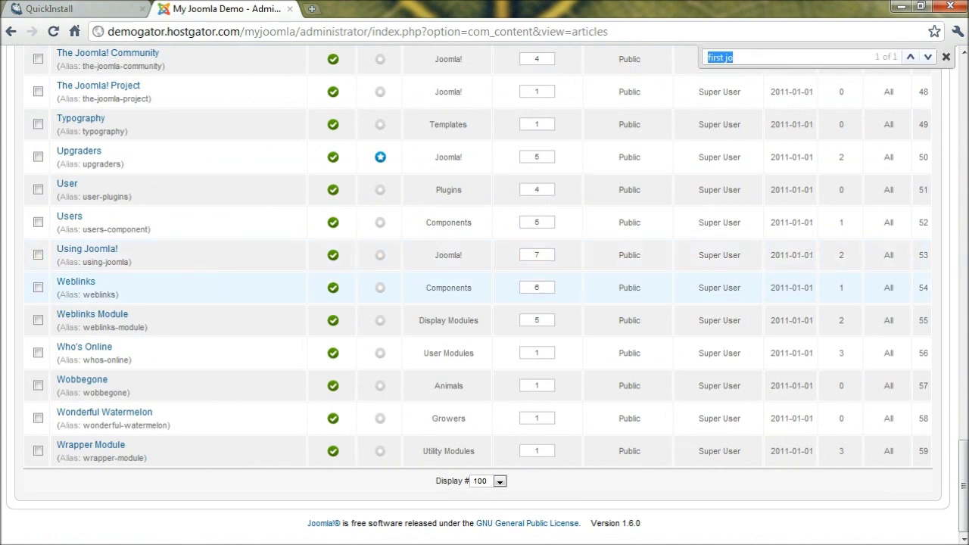
type("first joomkla")
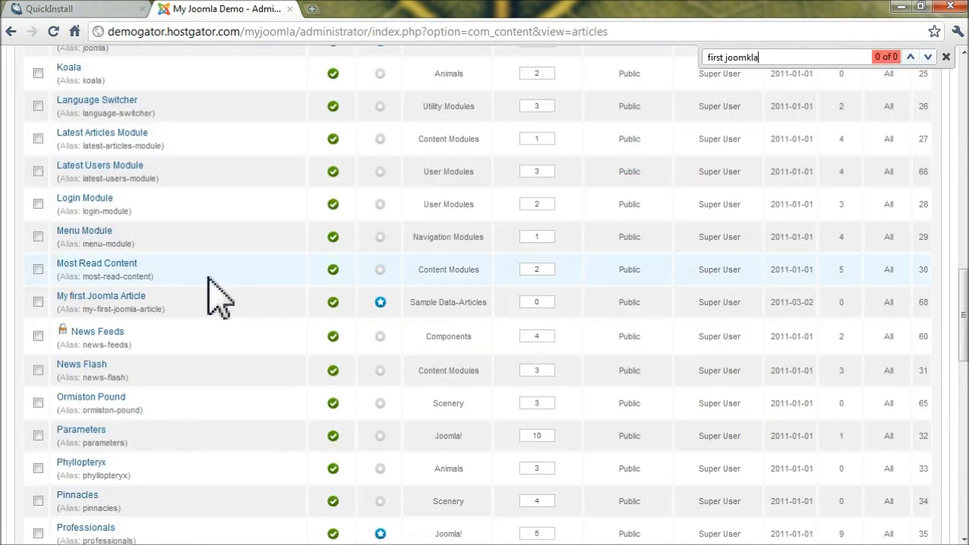
key("Escape")
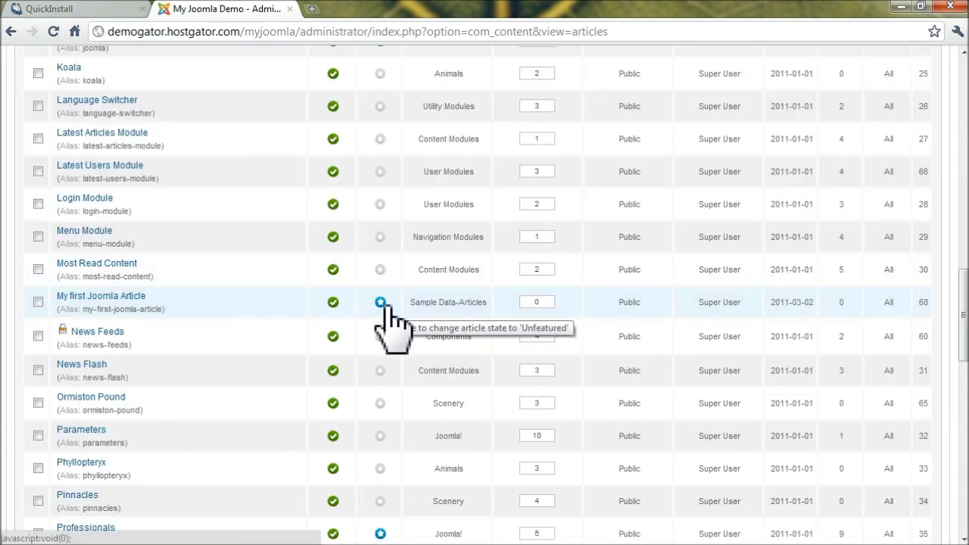
Preview My first Joomla Article's edit page in a new tab, then close that tab.
middle_click(114, 301)
left_click(401, 9)
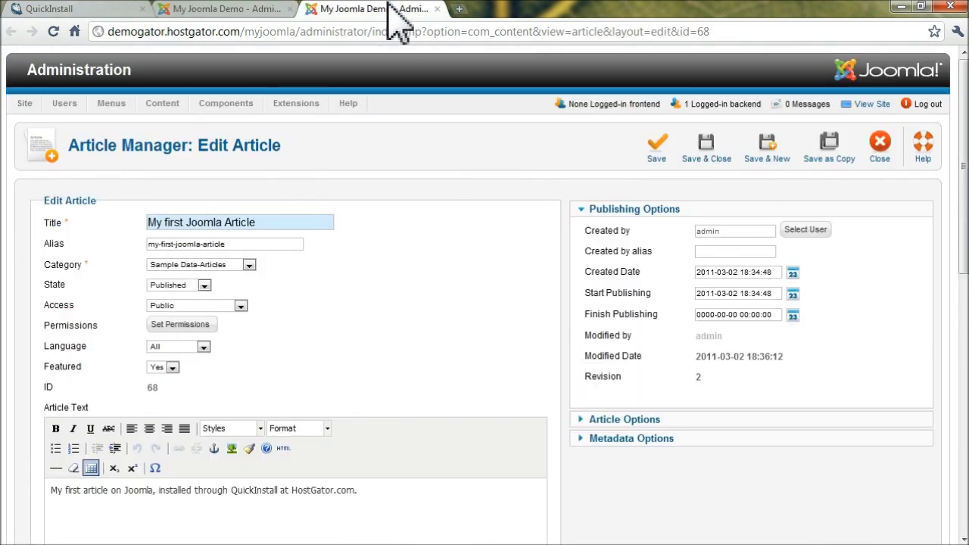
middle_click(333, 11)
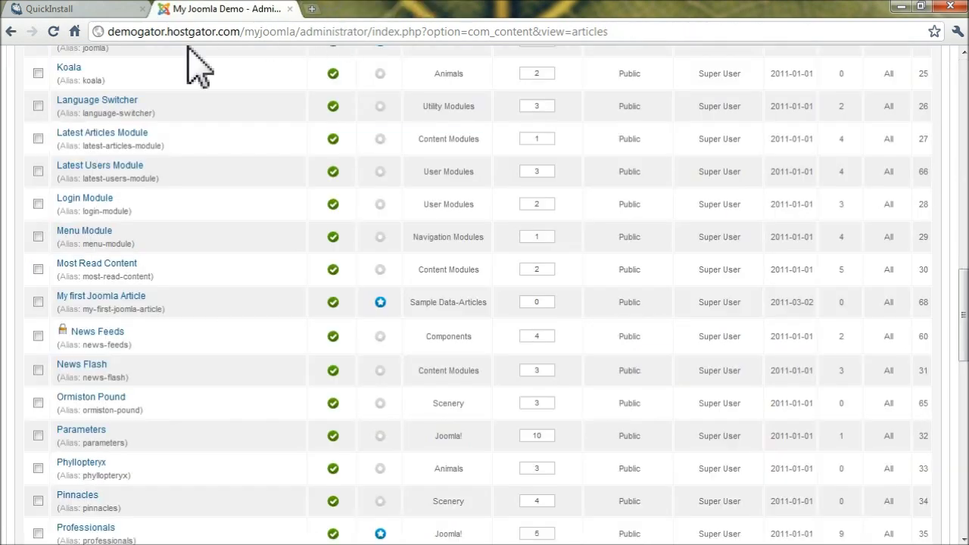
scroll(189, 190, "up", 3)
scroll(193, 203, "up", 10)
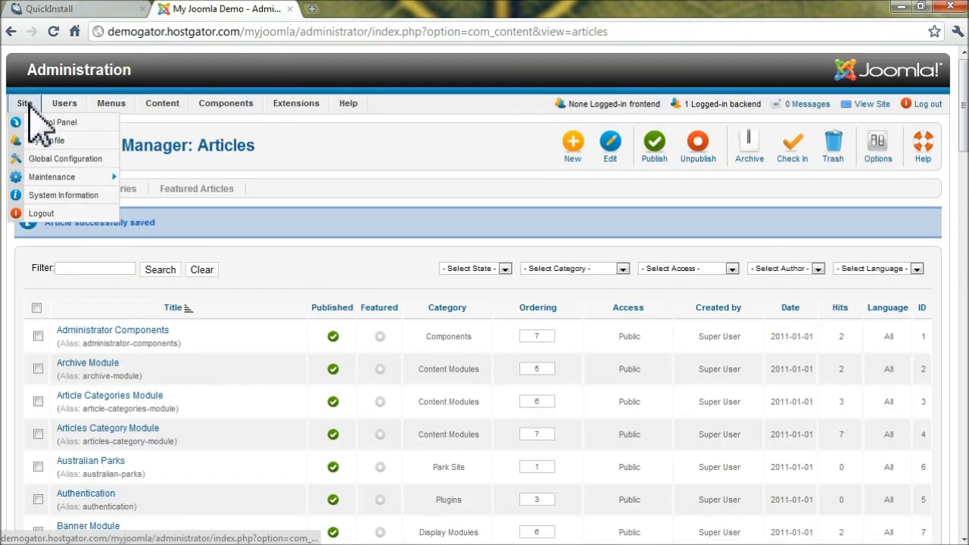
View the public site and check that My first Joomla Article and its text appear at the top.
left_click(868, 106)
left_click(379, 9)
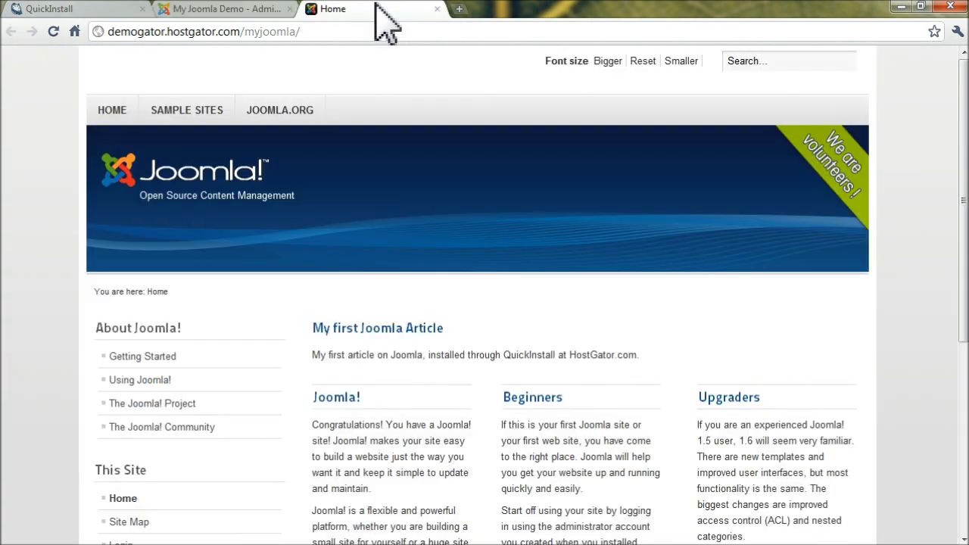
scroll(389, 234, "down", 1)
left_click_drag(651, 282, 268, 260)
left_click(322, 270)
triple_click(385, 256)
left_click(407, 270)
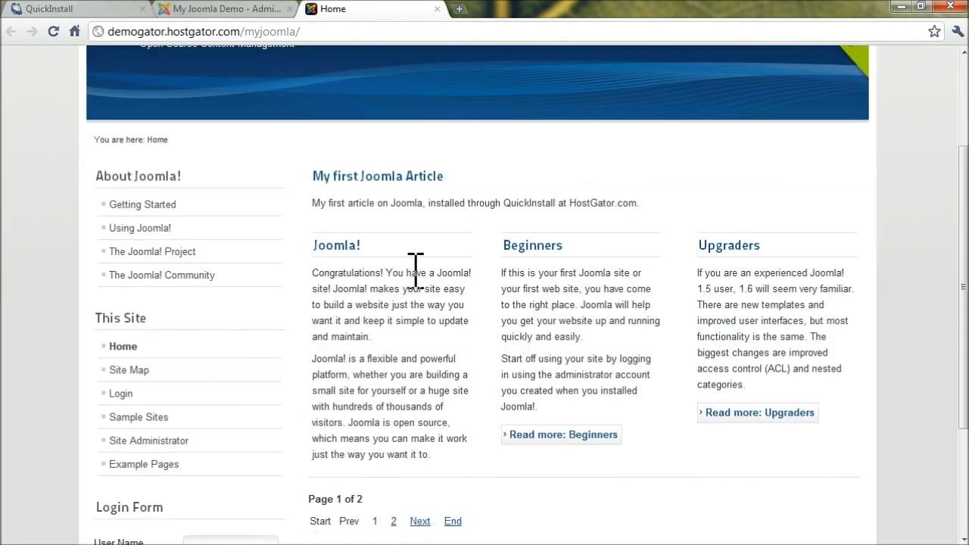